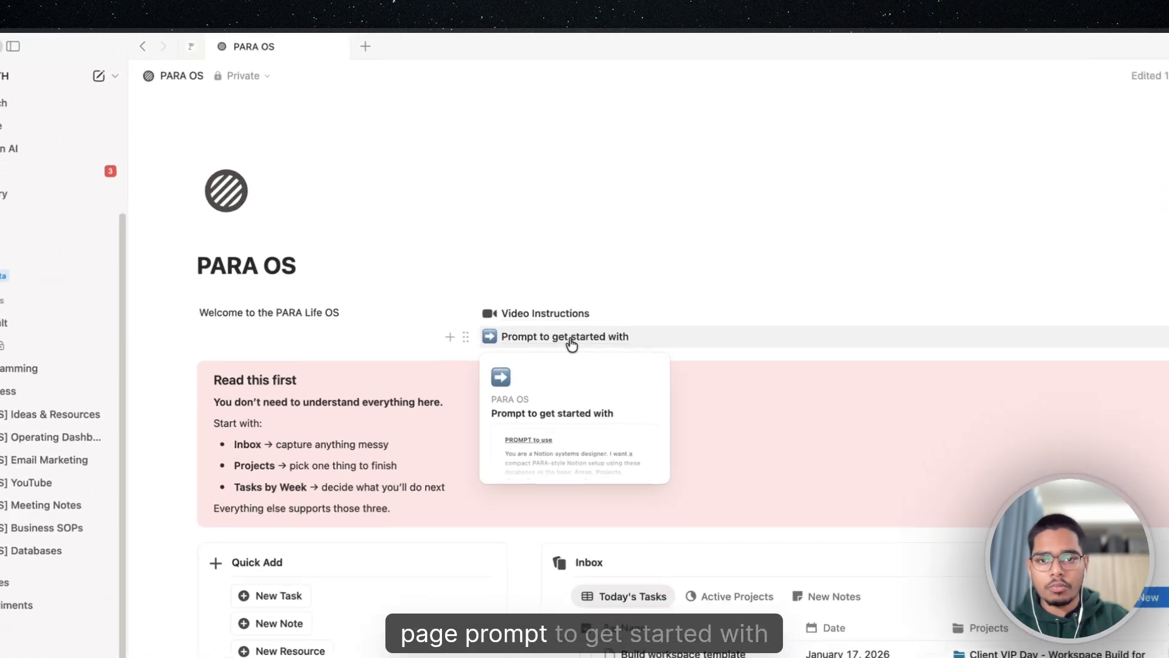
Open the "Prompt to get started with" page and highlight the placeholder text under "My goal with this system (required)"
{"action": "left_click", "coordinate": [527, 251]}
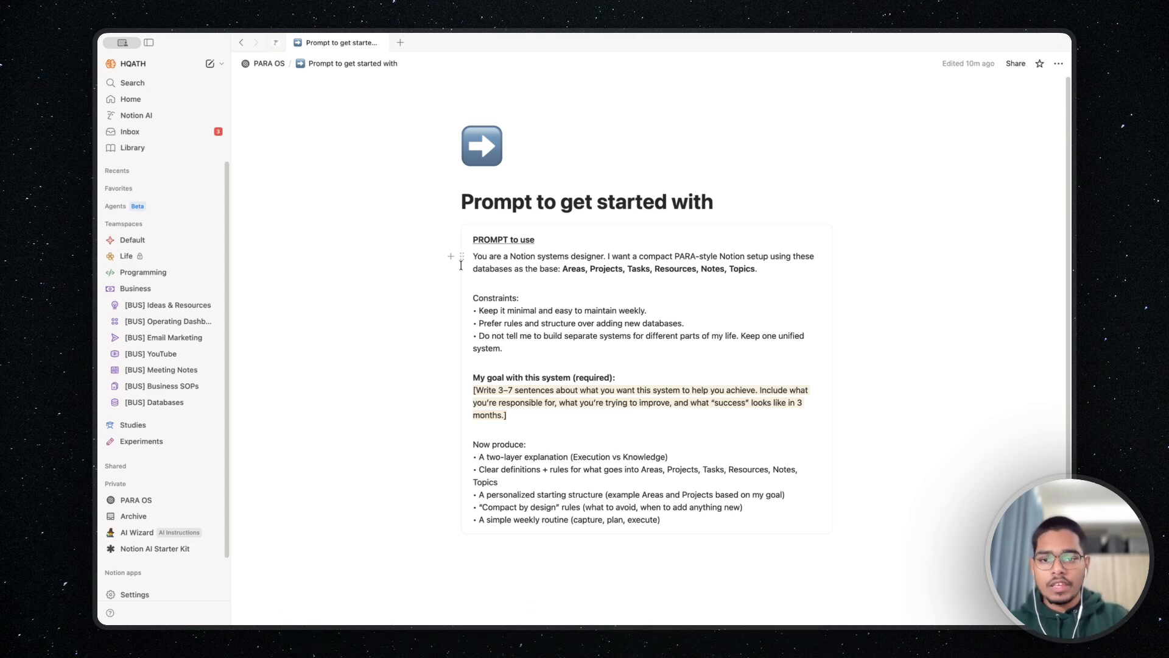
{"action": "left_click_drag", "start_coordinate": [506, 415], "coordinate": [462, 387]}
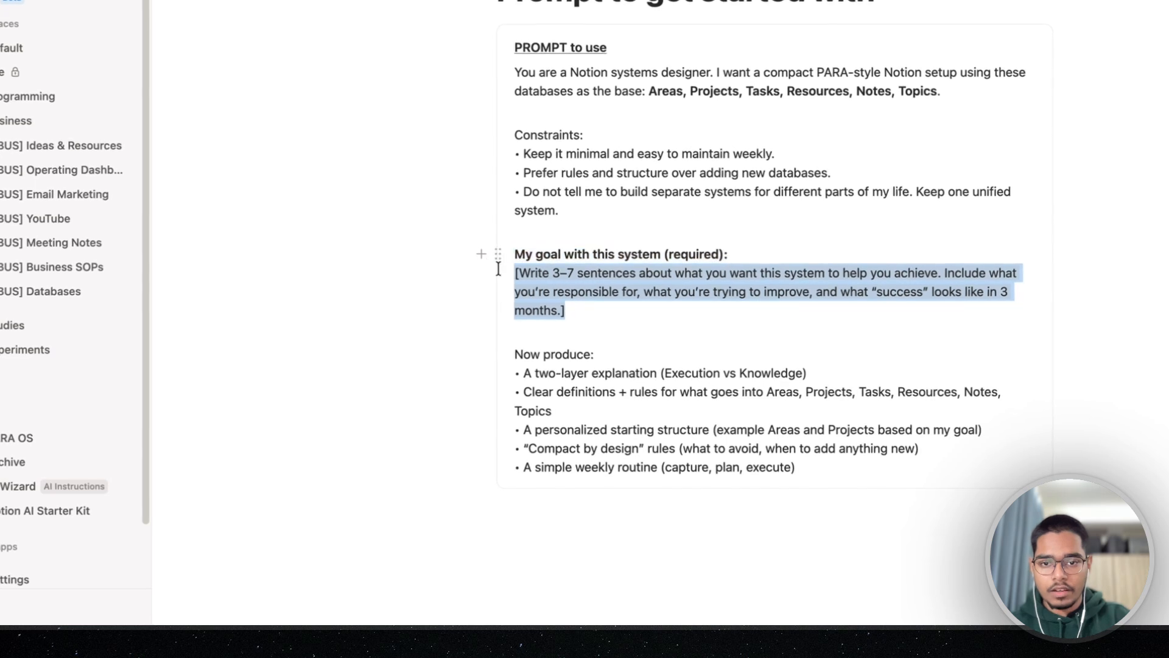
{"action": "left_click_drag", "start_coordinate": [498, 268], "coordinate": [498, 268]}
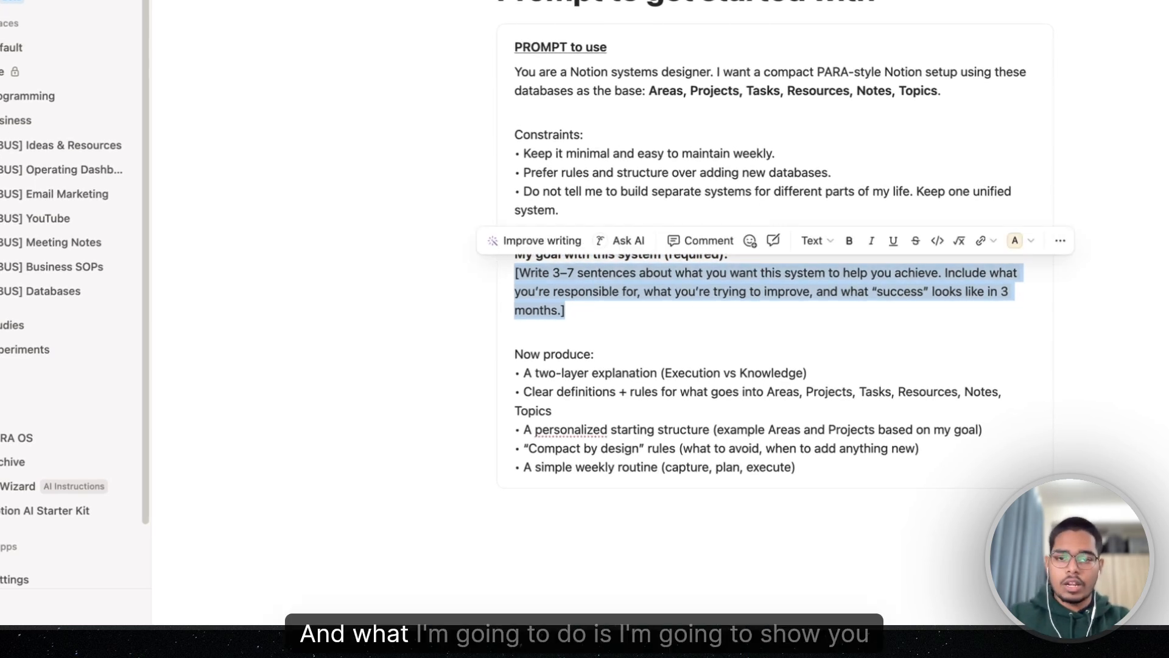
Send the PARA setup prompt in a new AI chat, with the goal describing a solo Notion consulting and template business
{"action": "left_click", "coordinate": [919, 369]}
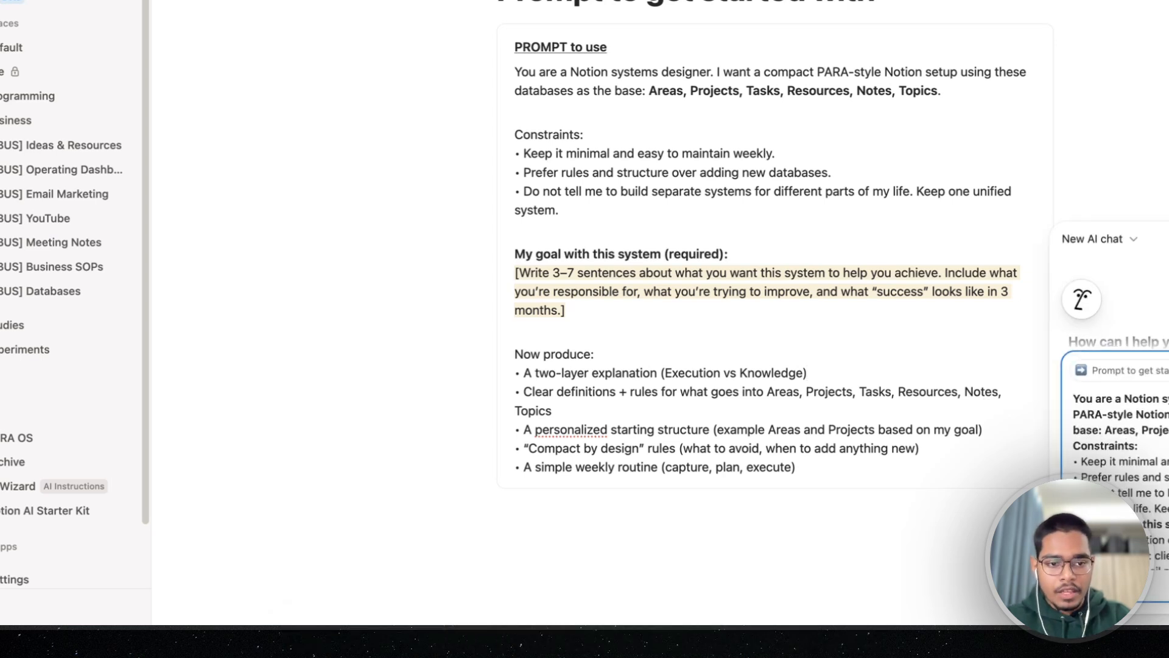
{"action": "scroll", "coordinate": [1120, 463], "scroll_direction": "down", "scroll_amount": 3}
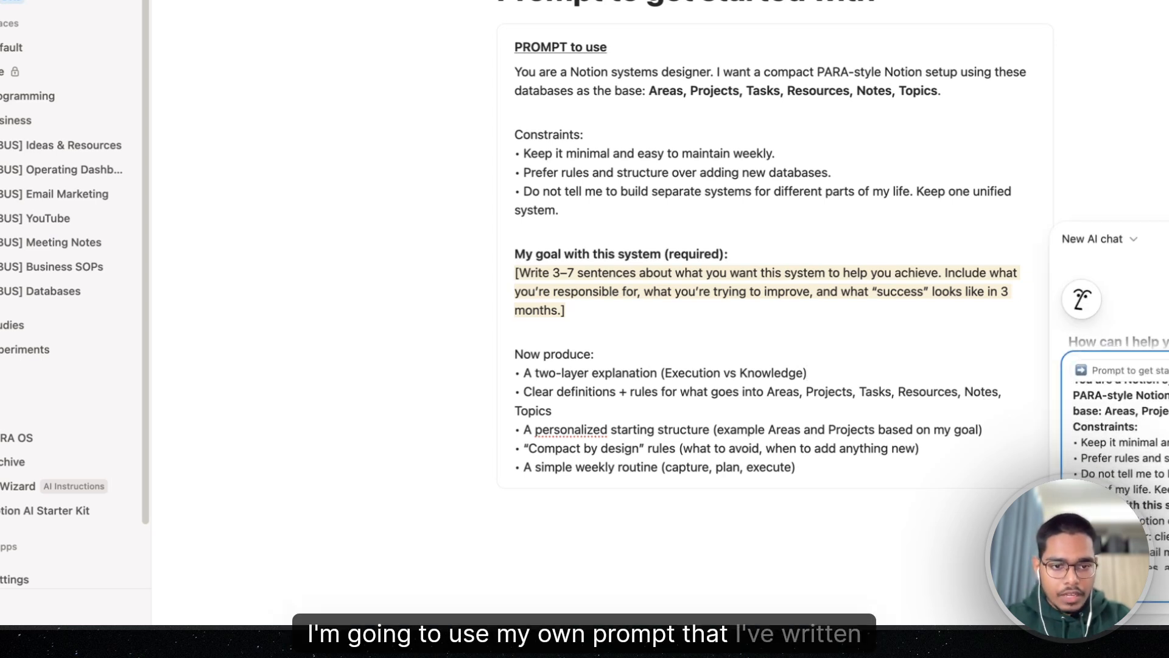
{"action": "scroll", "coordinate": [1138, 477], "scroll_direction": "up", "scroll_amount": 3}
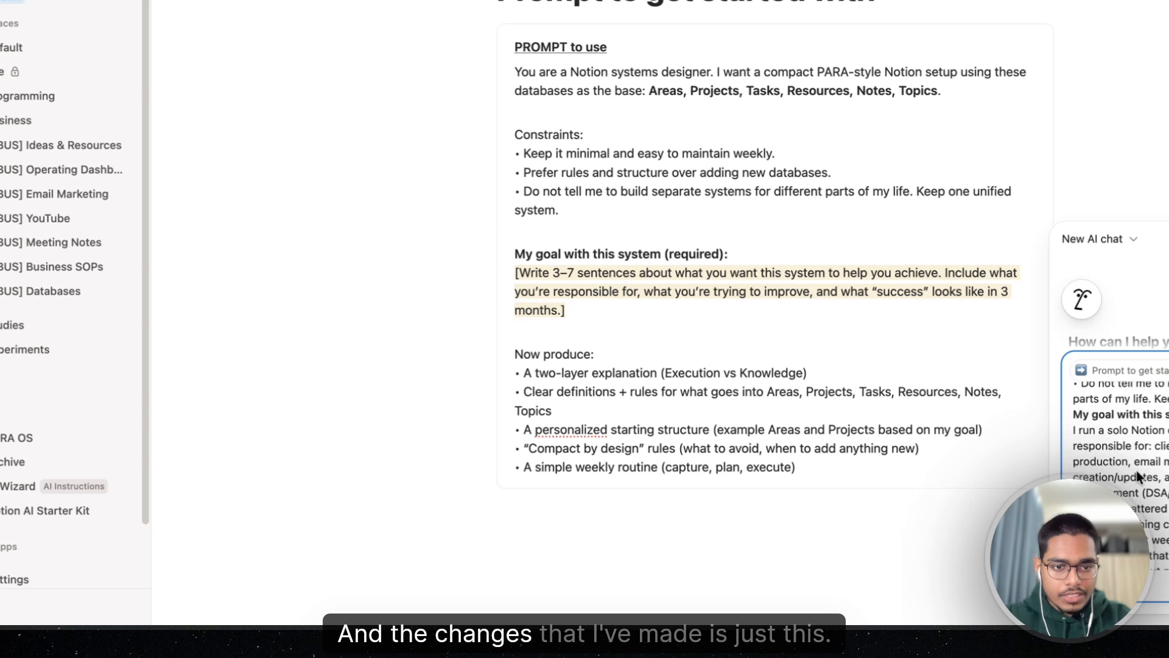
{"action": "left_click_drag", "start_coordinate": [1076, 431], "coordinate": [1121, 460]}
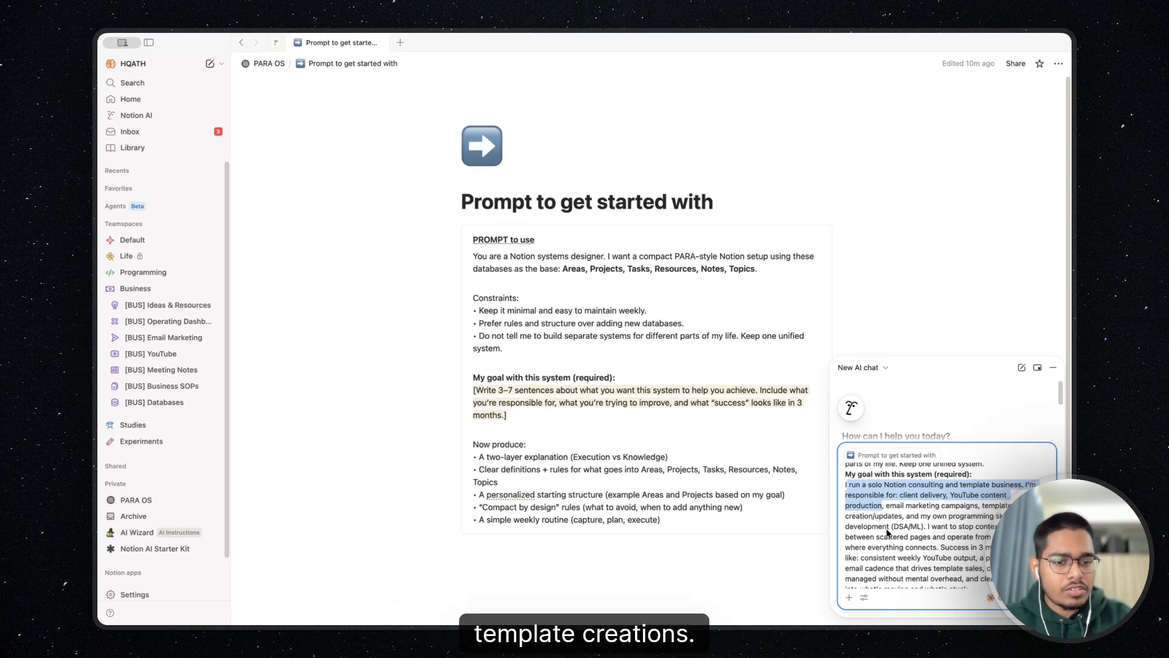
{"action": "scroll", "coordinate": [887, 532], "scroll_direction": "down", "scroll_amount": 1}
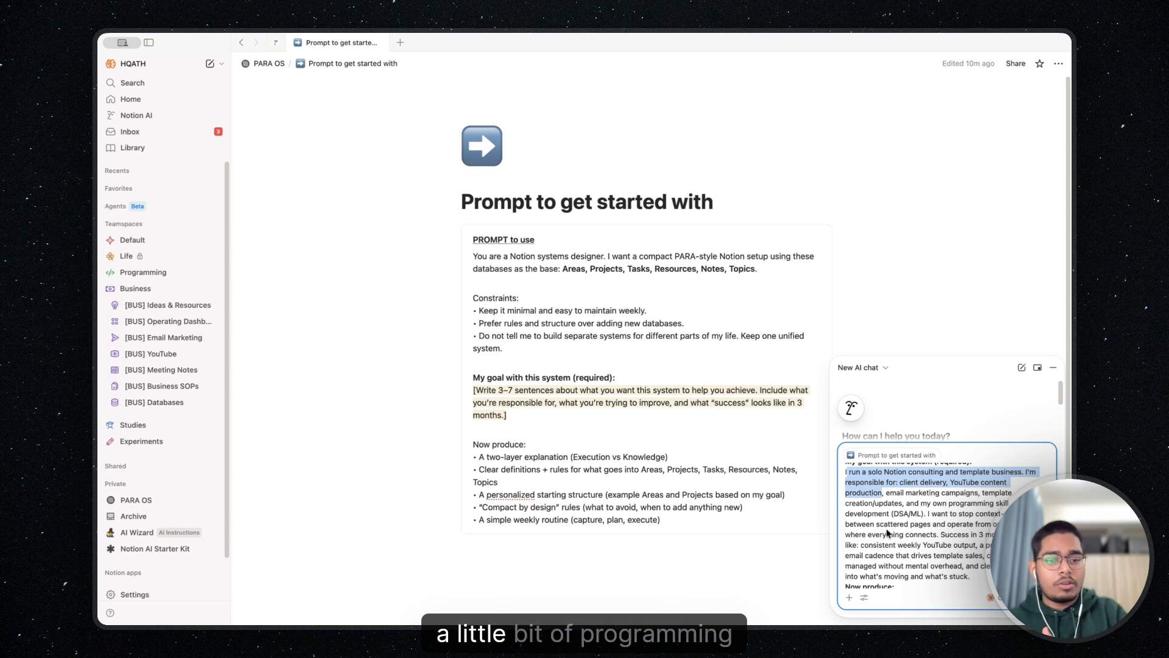
{"action": "scroll", "coordinate": [886, 528], "scroll_direction": "down", "scroll_amount": 1}
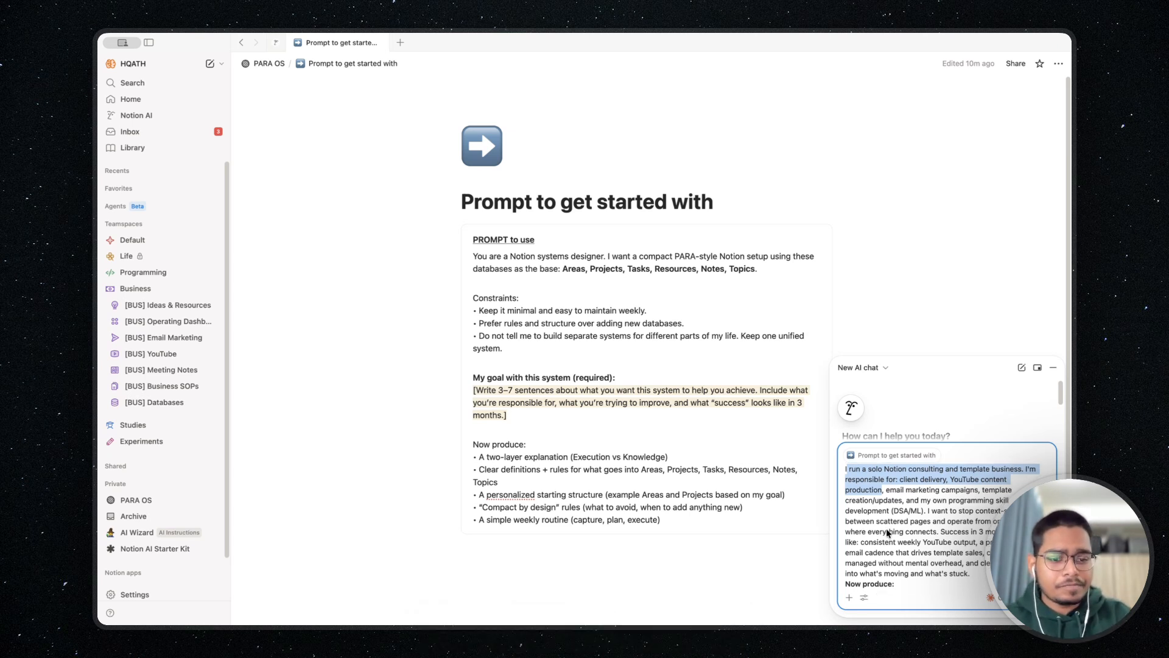
{"action": "scroll", "coordinate": [886, 528], "scroll_direction": "down", "scroll_amount": 1}
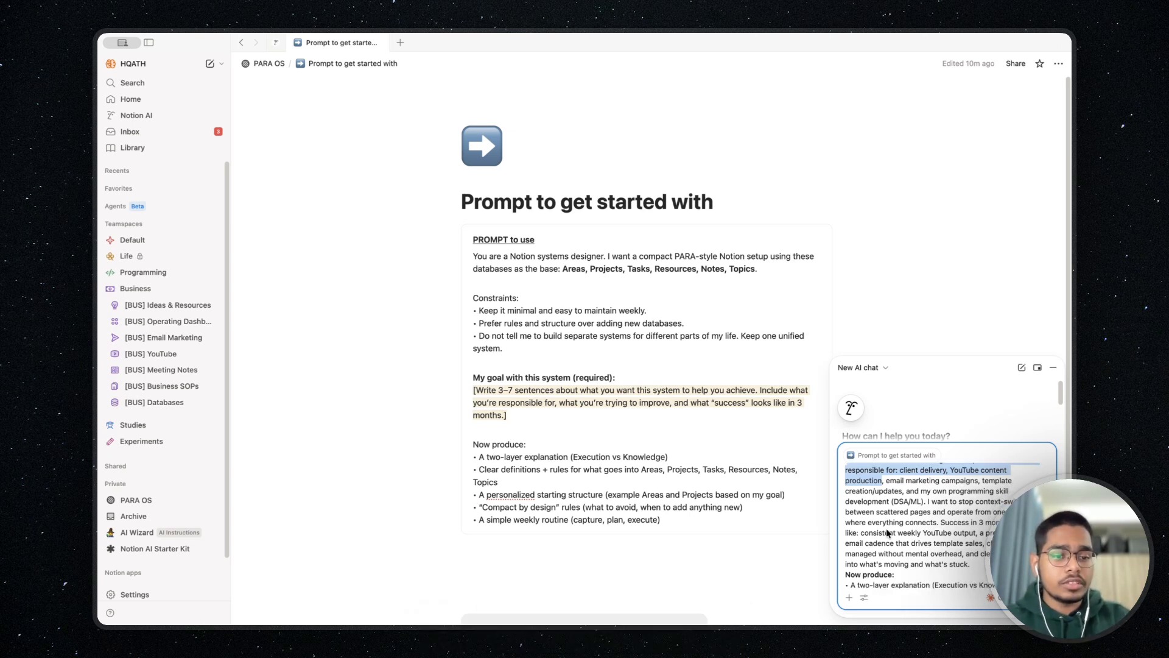
{"action": "scroll", "coordinate": [887, 534], "scroll_direction": "up", "scroll_amount": 3}
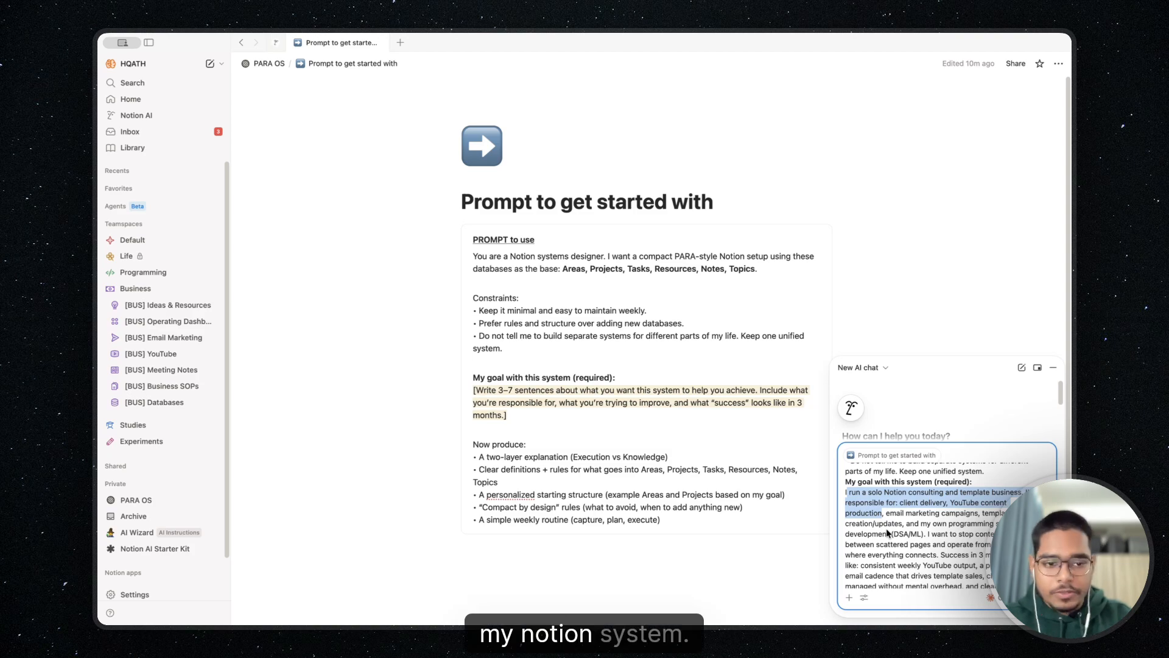
{"action": "scroll", "coordinate": [887, 532], "scroll_direction": "down", "scroll_amount": 10}
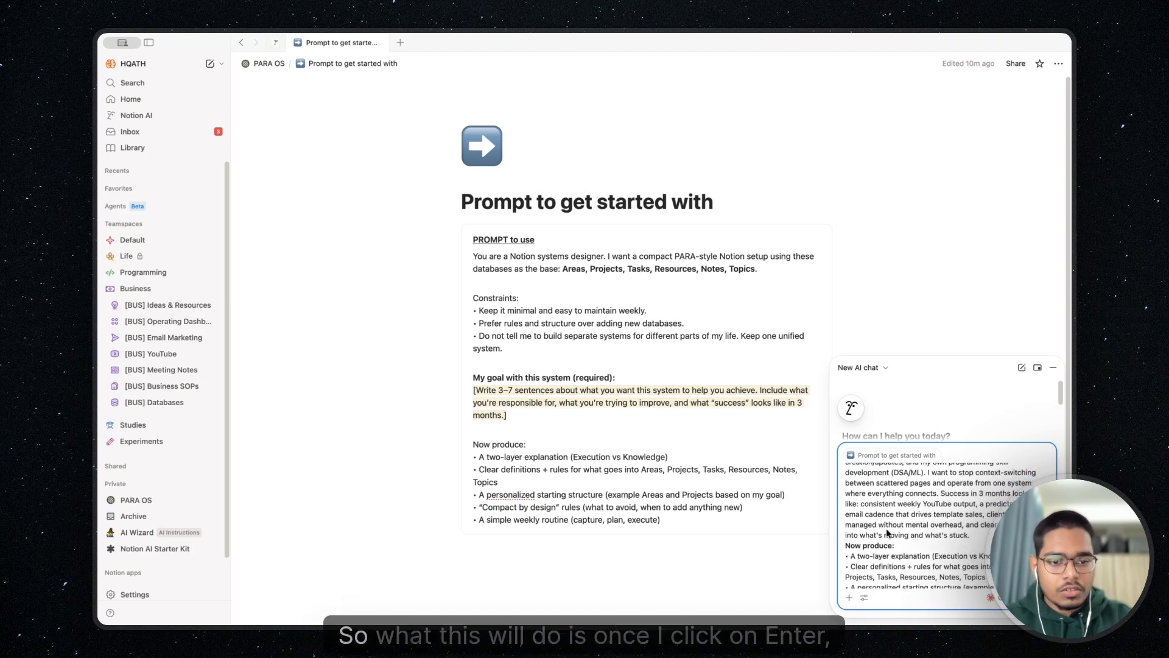
{"action": "scroll", "coordinate": [887, 533], "scroll_direction": "down", "scroll_amount": 1}
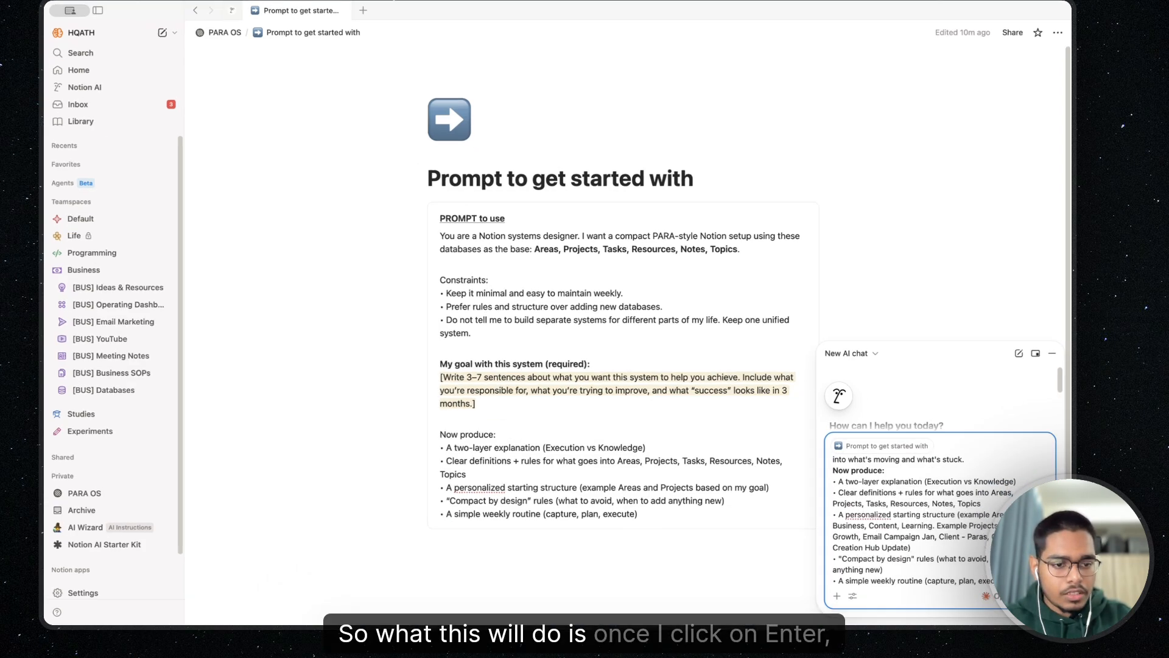
{"action": "key", "text": "Return"}
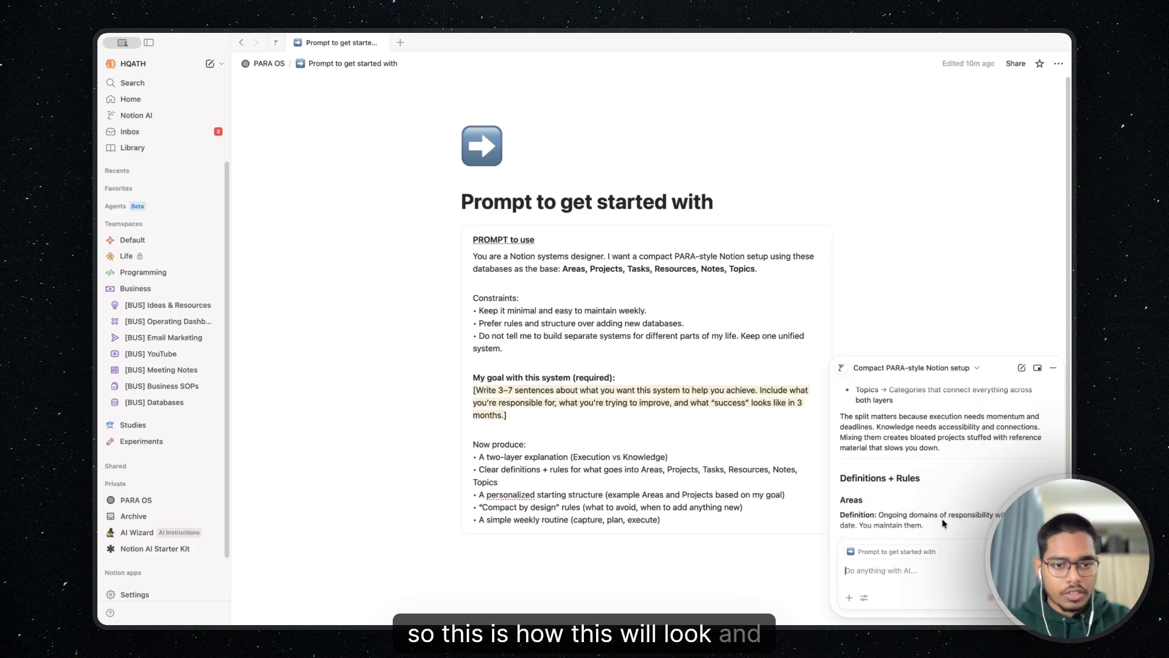
Switch the AI chat to Sidebar mode and read its definitions and rules for Areas, Projects, Tasks, Resources, Notes and Topics
{"action": "left_click", "coordinate": [1038, 367]}
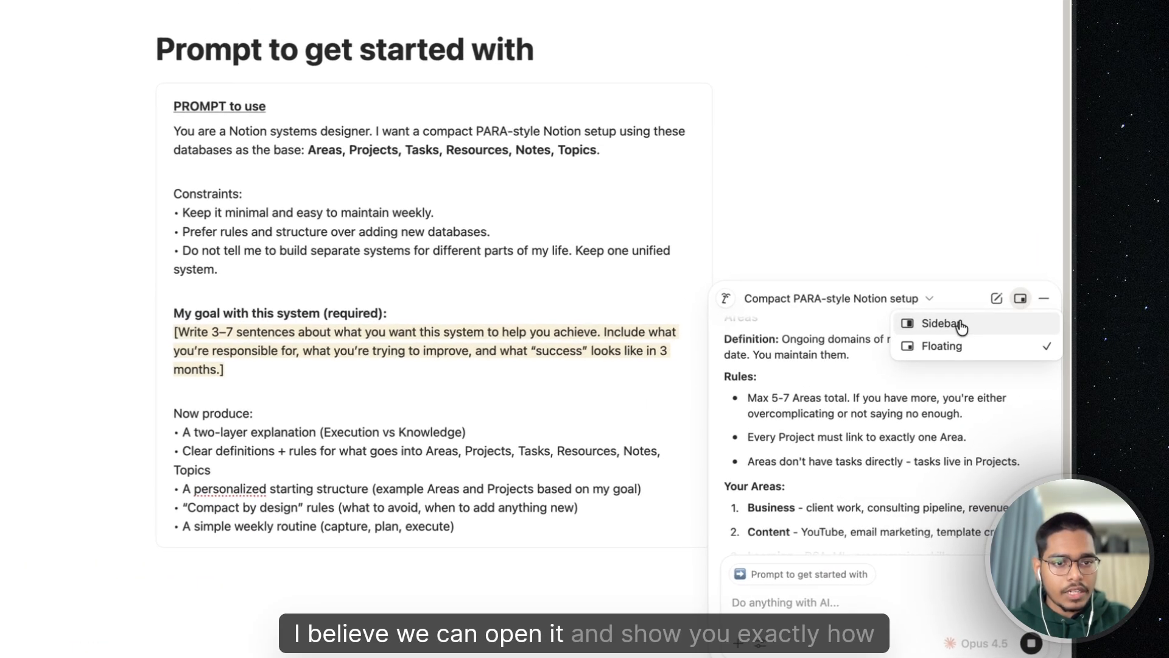
{"action": "left_click", "coordinate": [961, 324]}
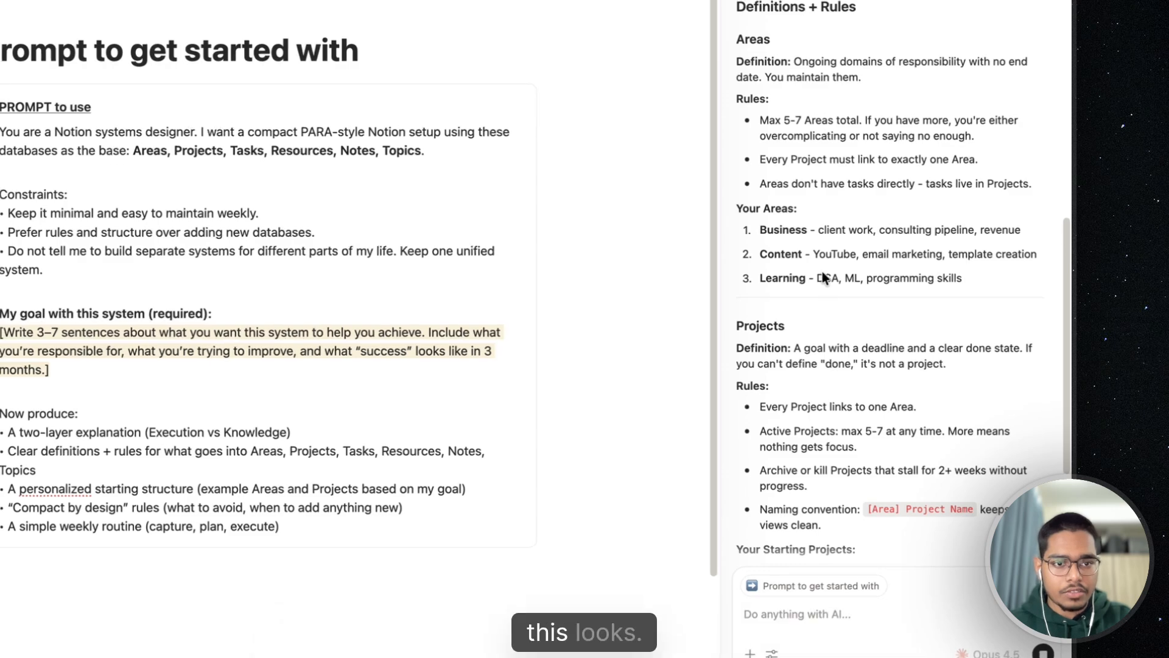
{"action": "scroll", "coordinate": [899, 345], "scroll_direction": "up", "scroll_amount": 3}
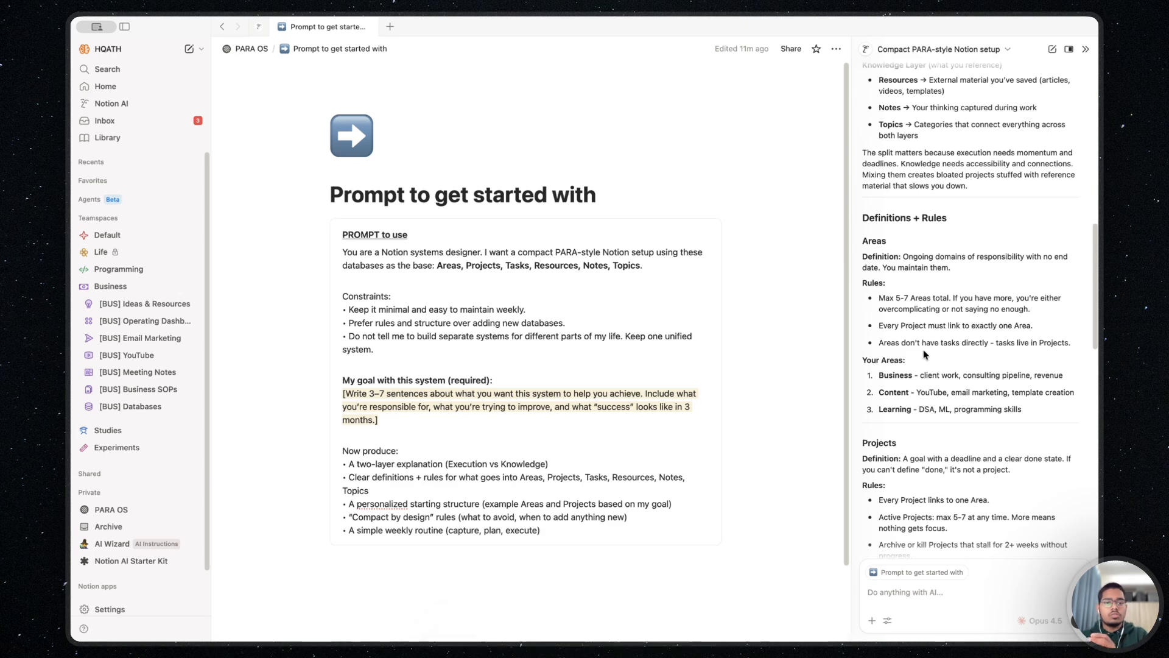
{"action": "scroll", "coordinate": [924, 355], "scroll_direction": "down", "scroll_amount": 10}
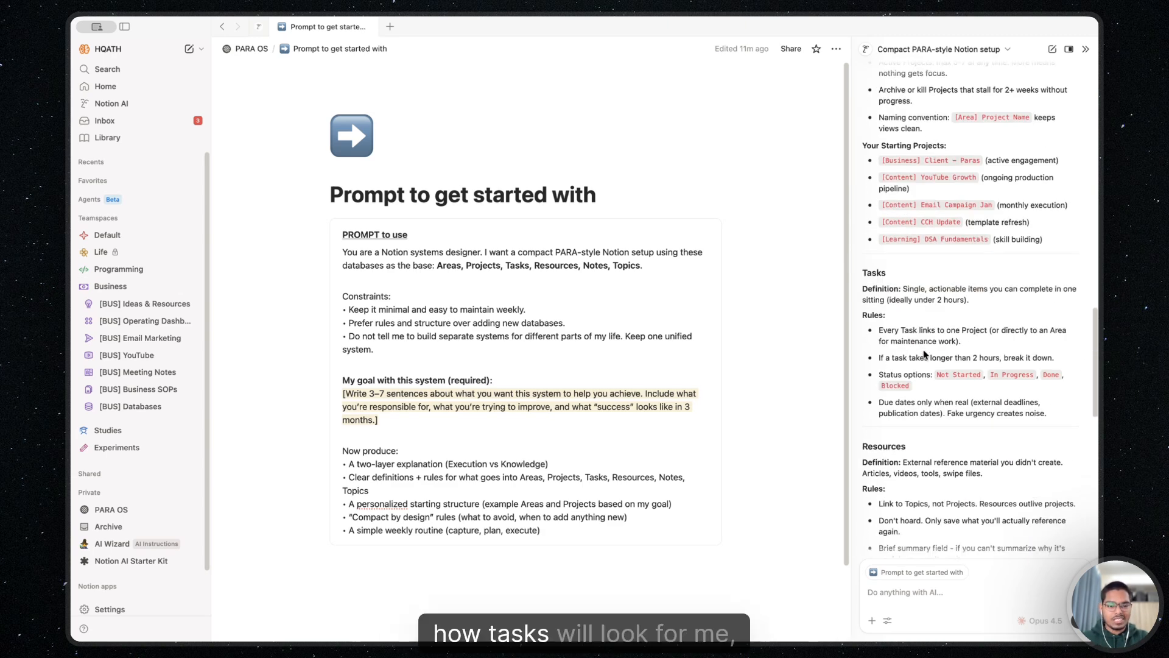
{"action": "scroll", "coordinate": [923, 354], "scroll_direction": "down", "scroll_amount": 3}
{"action": "scroll", "coordinate": [924, 354], "scroll_direction": "down", "scroll_amount": 6}
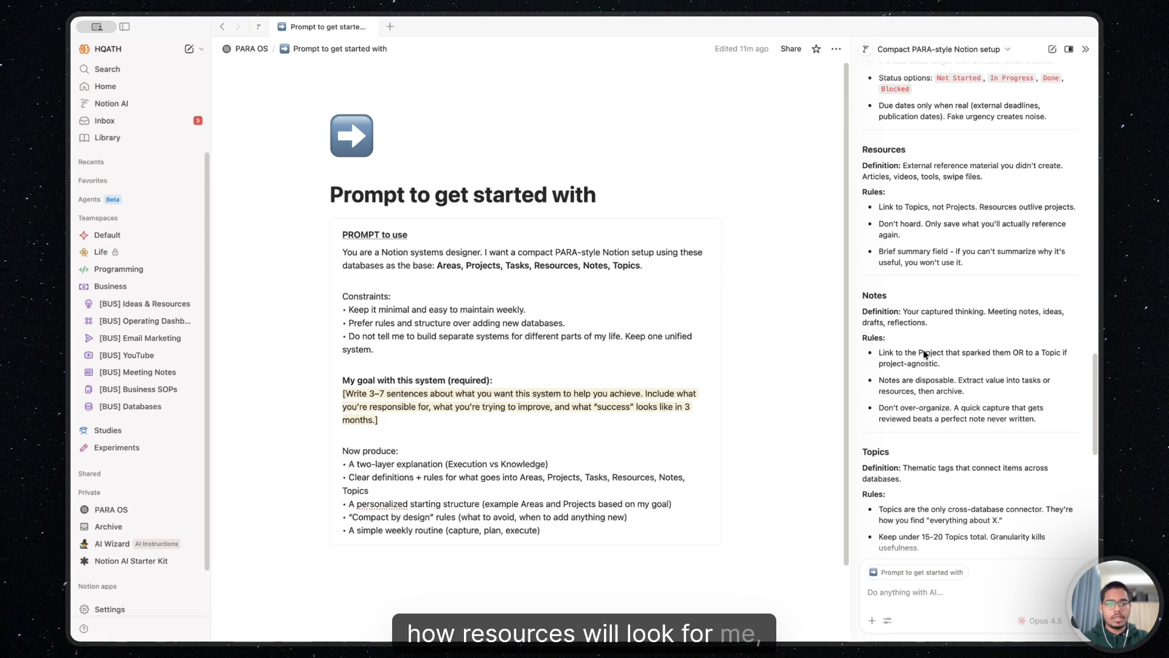
{"action": "scroll", "coordinate": [924, 355], "scroll_direction": "down", "scroll_amount": 10}
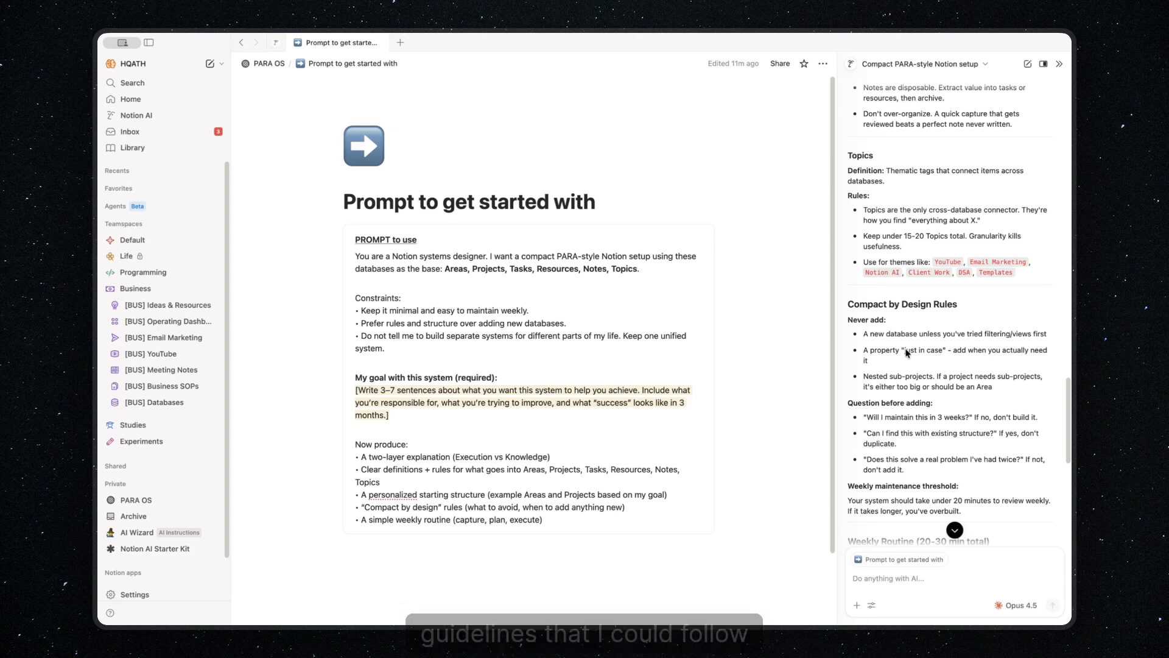
{"action": "scroll", "coordinate": [906, 352], "scroll_direction": "down", "scroll_amount": 5}
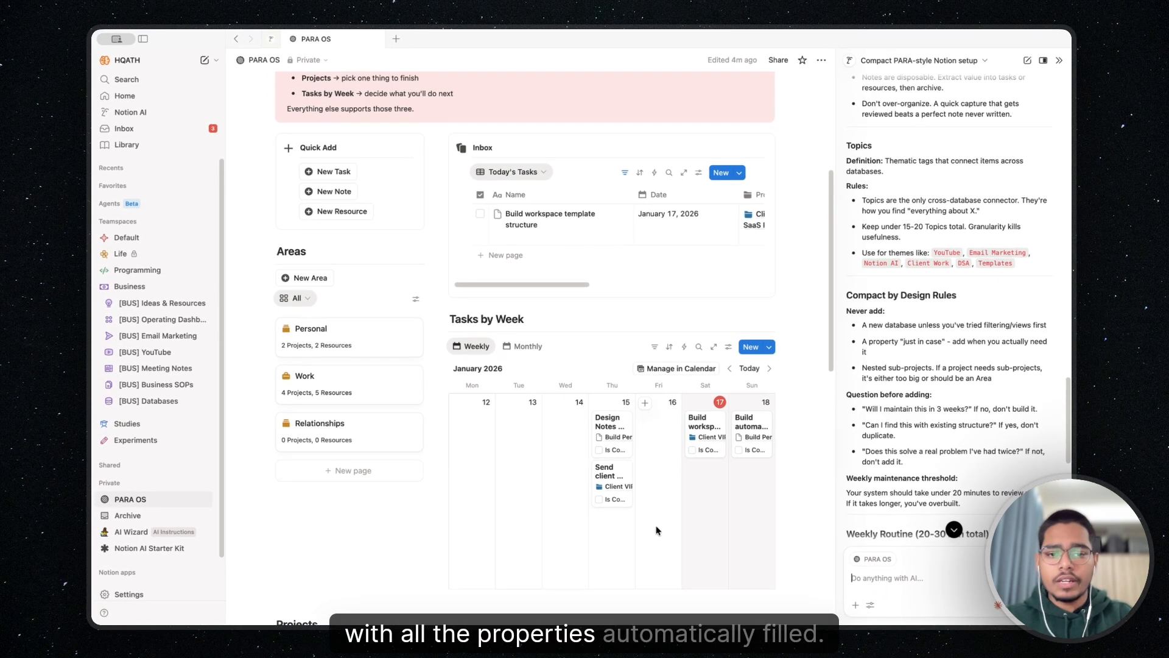
From the PARA OS page, ask the AI to create a new YouTube video project for recording the Notion AI starter Kit and fill in the relevant properties
{"action": "scroll", "coordinate": [656, 530], "scroll_direction": "down", "scroll_amount": 6}
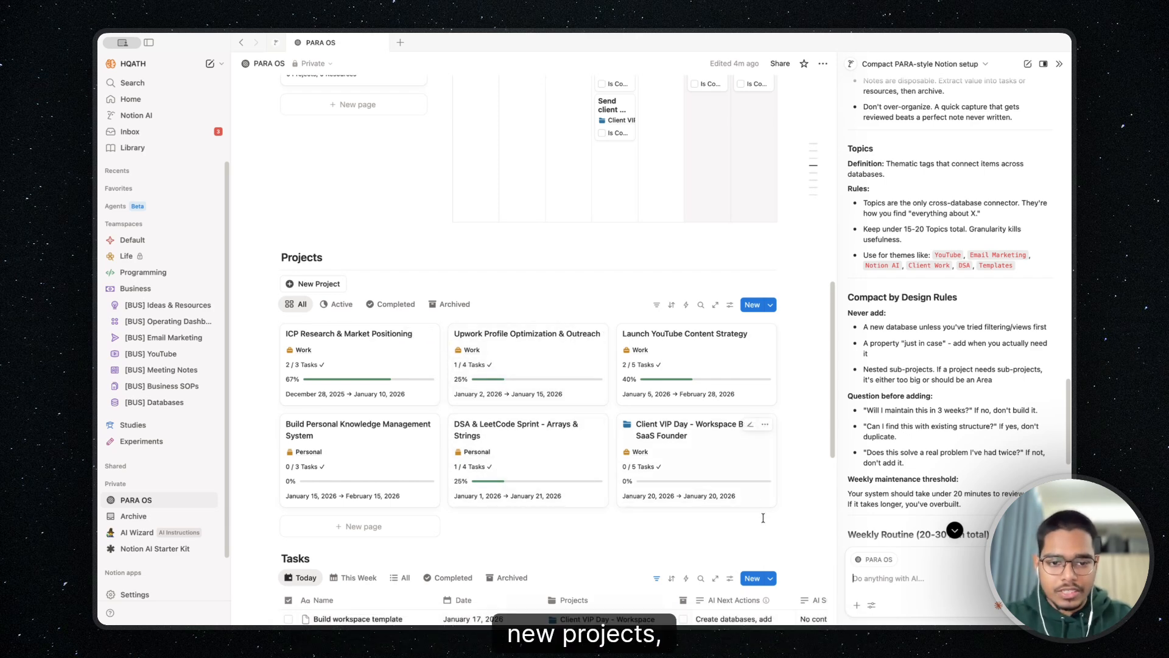
{"action": "scroll", "coordinate": [763, 518], "scroll_direction": "down", "scroll_amount": 1}
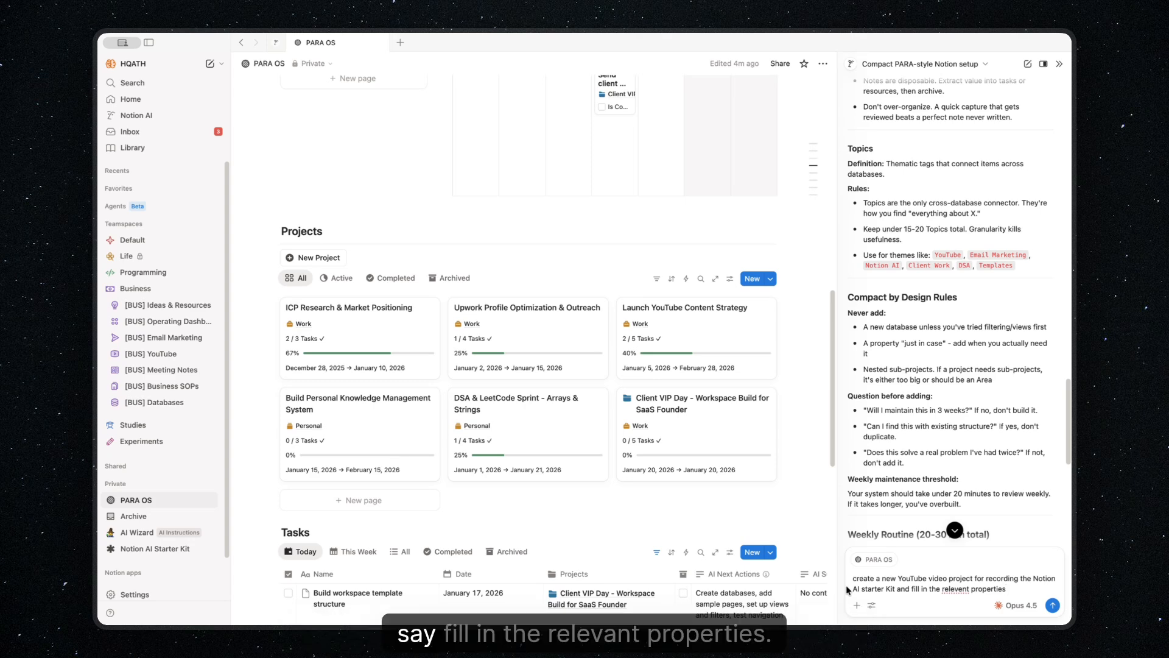
{"action": "key", "text": "Return"}
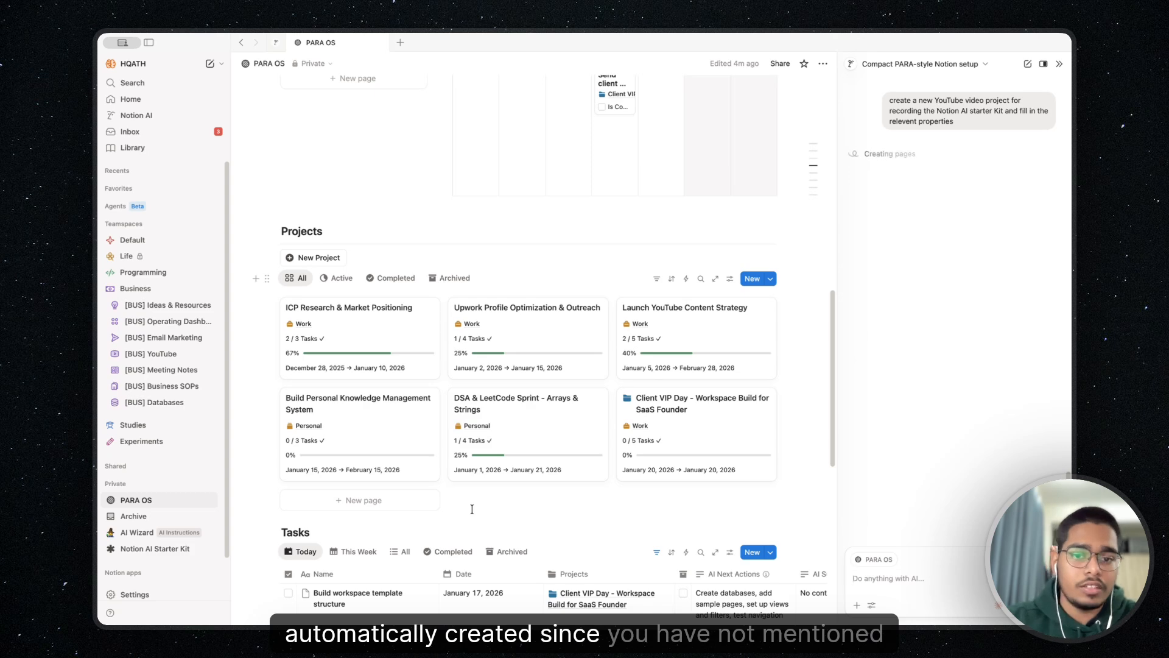
Open the newly created "YouTube Video - Notion AI Starter Kit" project and examine its filled-in properties
{"action": "scroll", "coordinate": [473, 510], "scroll_direction": "up", "scroll_amount": 6}
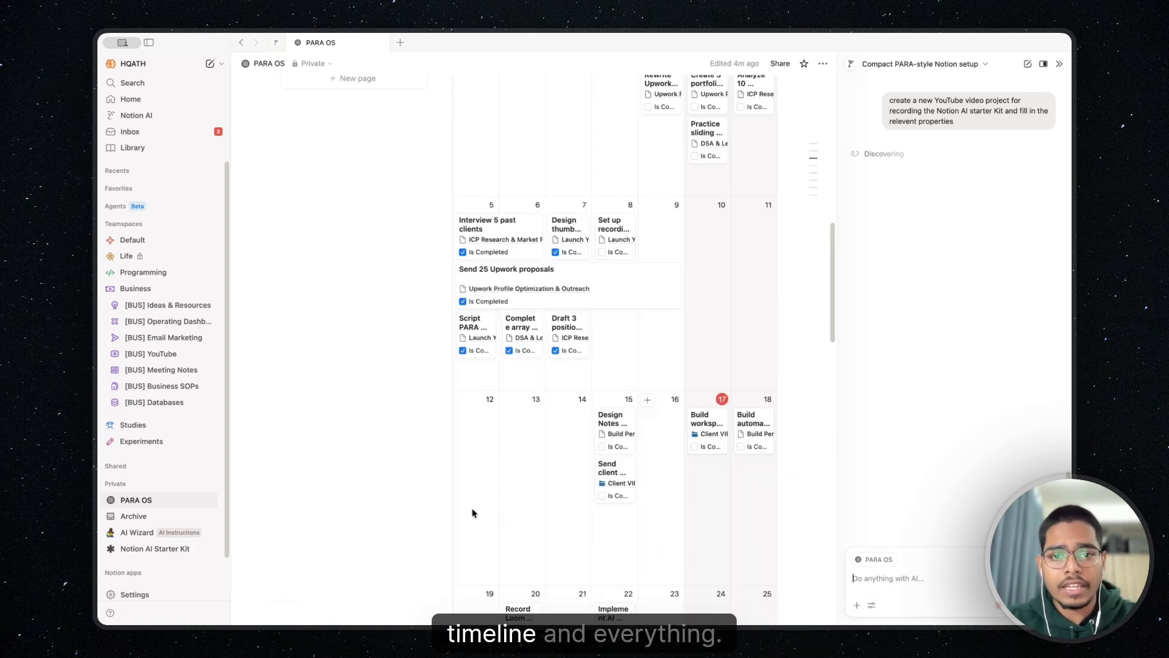
{"action": "scroll", "coordinate": [472, 513], "scroll_direction": "up", "scroll_amount": 8}
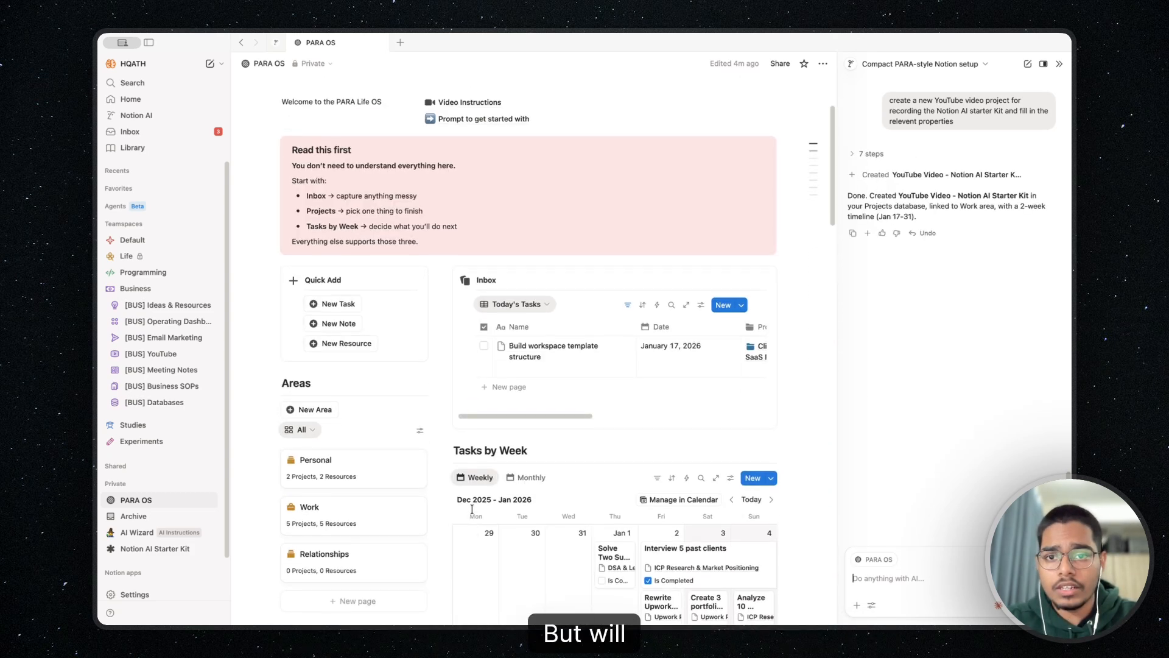
{"action": "scroll", "coordinate": [469, 512], "scroll_direction": "down", "scroll_amount": 3}
{"action": "scroll", "coordinate": [468, 512], "scroll_direction": "down", "scroll_amount": 10}
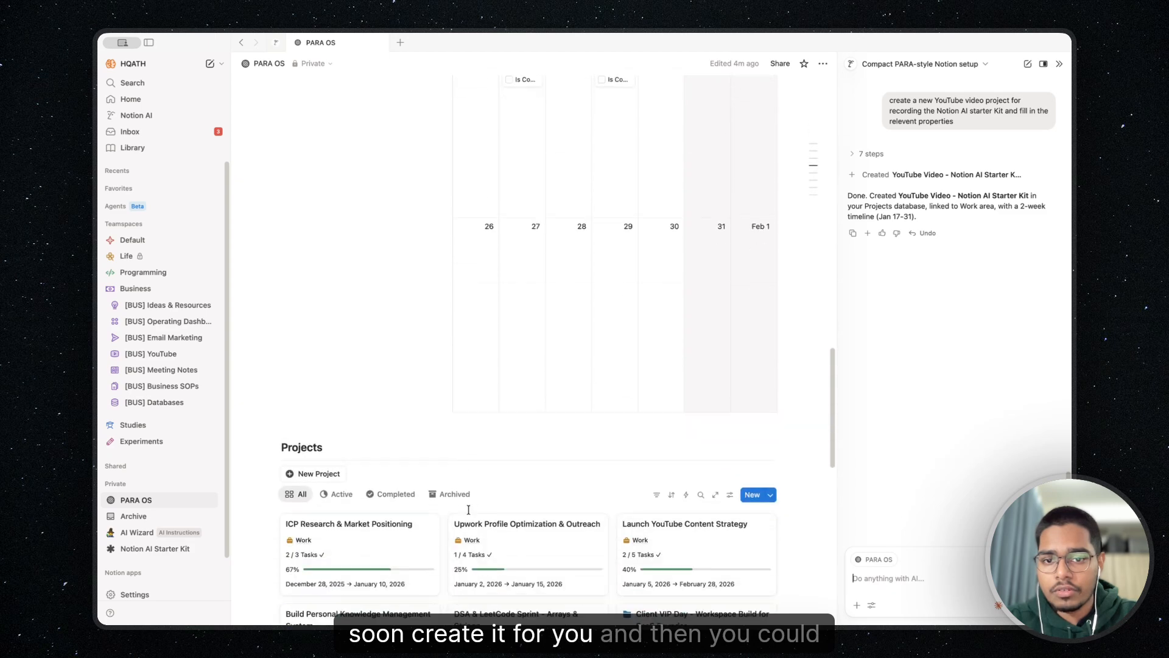
{"action": "scroll", "coordinate": [469, 512], "scroll_direction": "down", "scroll_amount": 1}
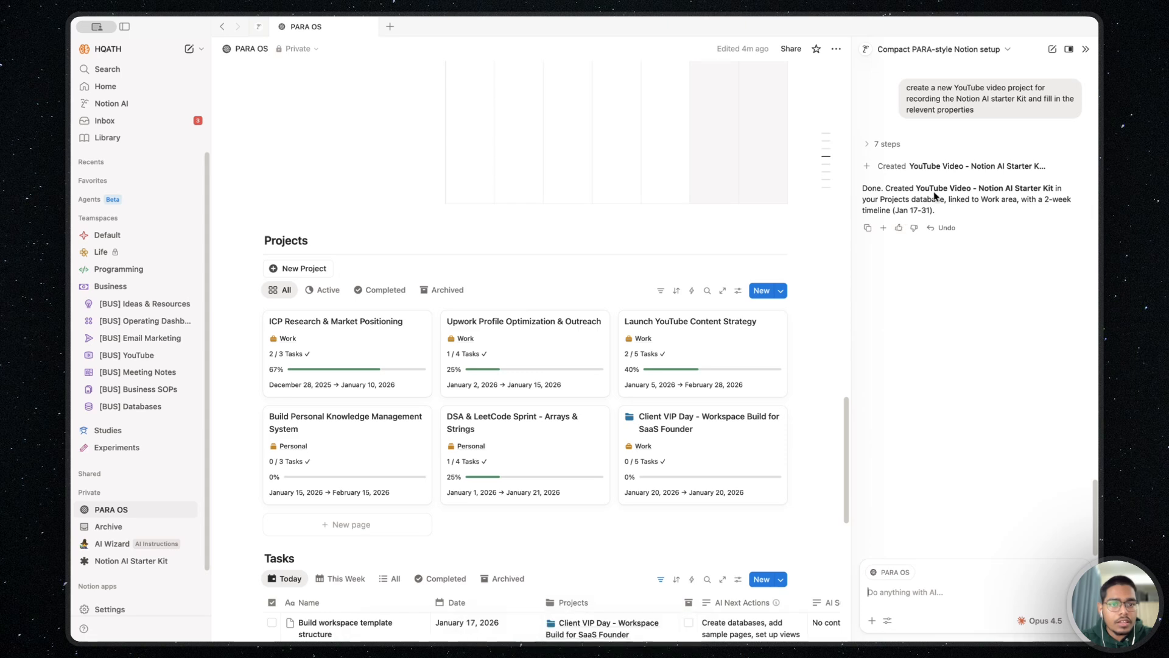
{"action": "left_click", "coordinate": [960, 167]}
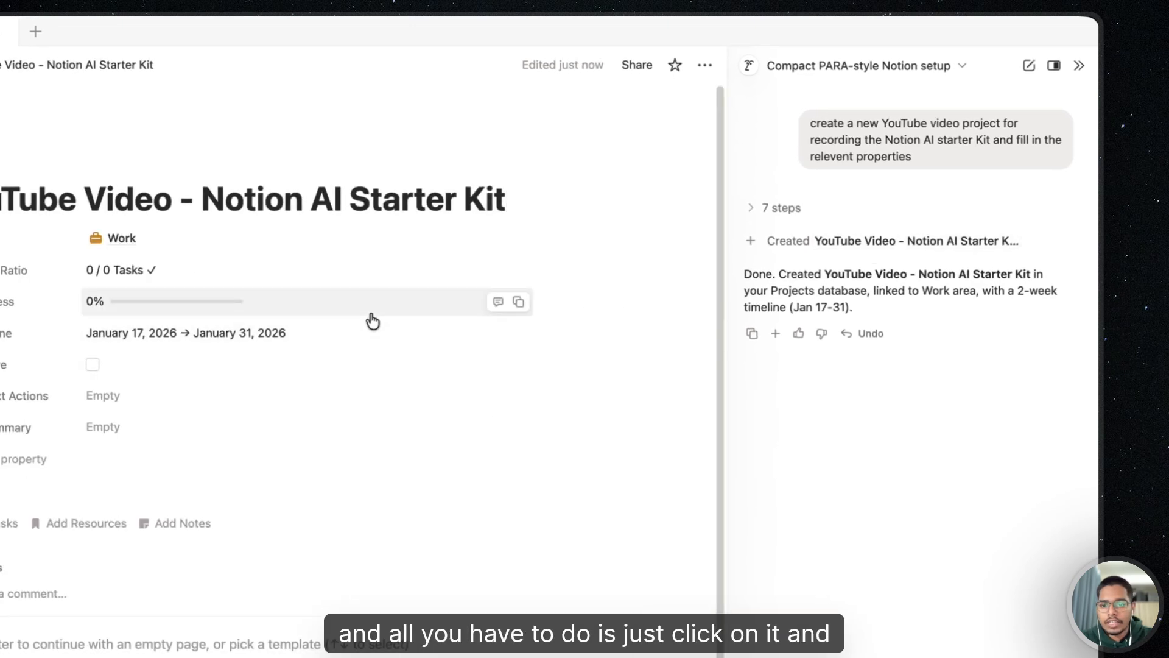
{"action": "left_click", "coordinate": [517, 385]}
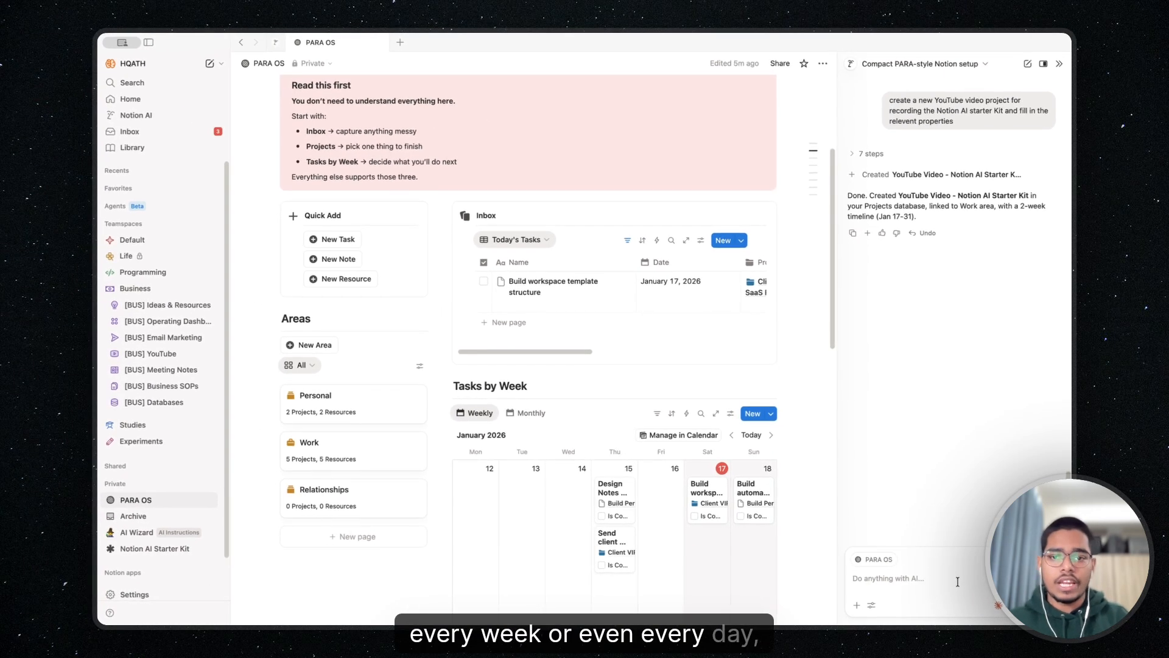
Ask the AI chat "give me a update on everything I'm working on this week"
{"action": "scroll", "coordinate": [729, 480], "scroll_direction": "down", "scroll_amount": 4}
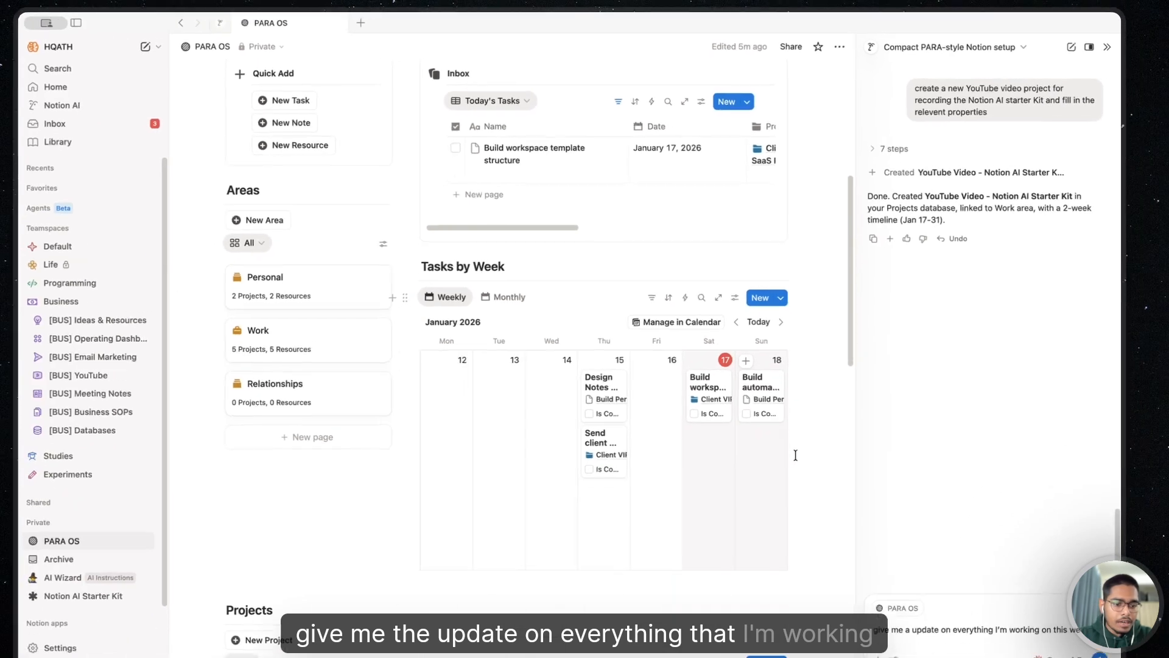
{"action": "key", "text": "Return"}
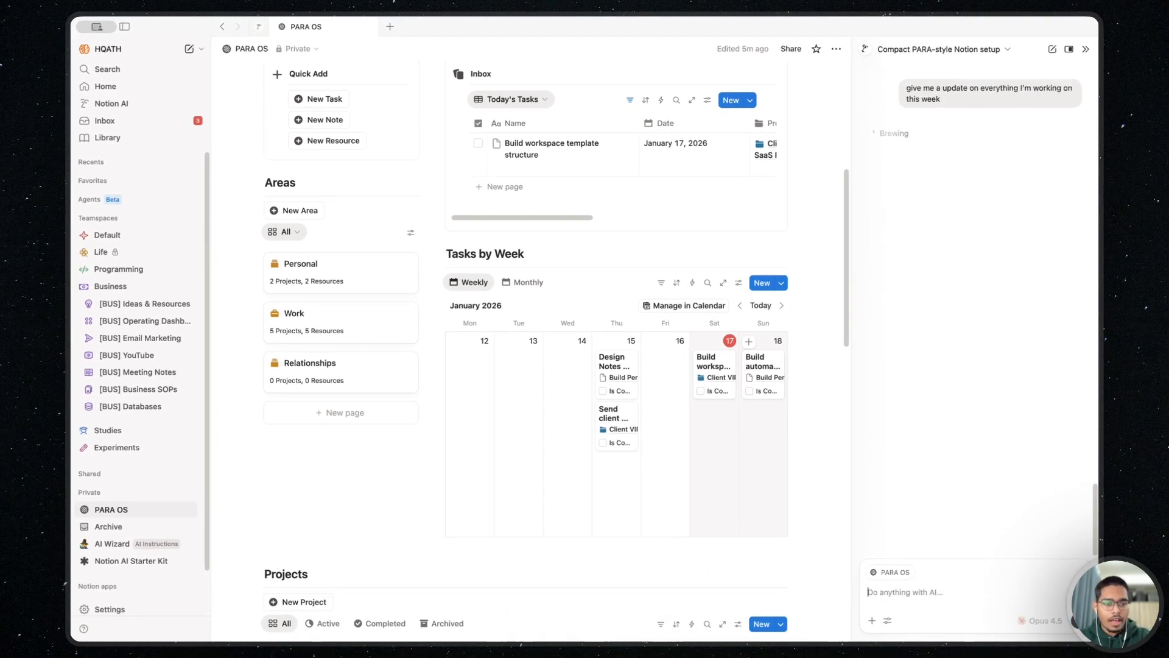